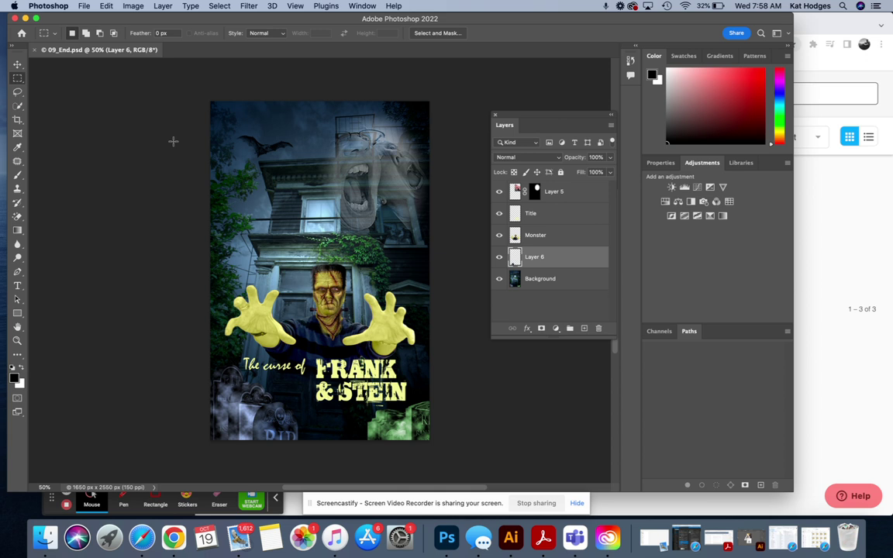
Open the eight Frankenstein files, Bolts.psd through Monster_Hair.psd, as separate document tabs.
click(83, 5)
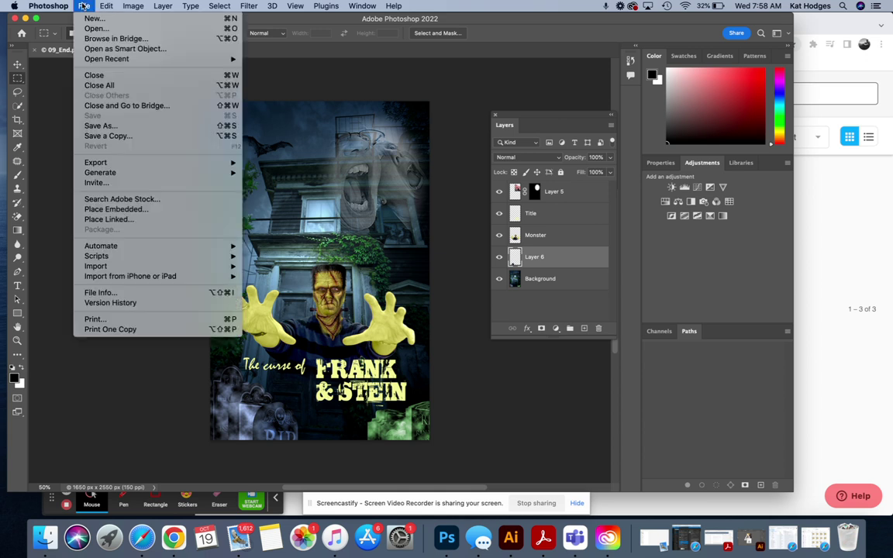
click(95, 31)
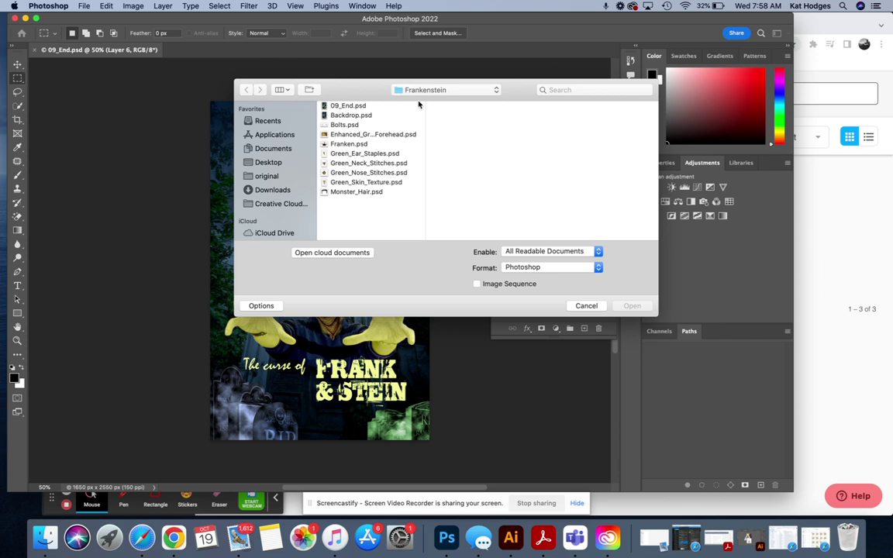
click(349, 126)
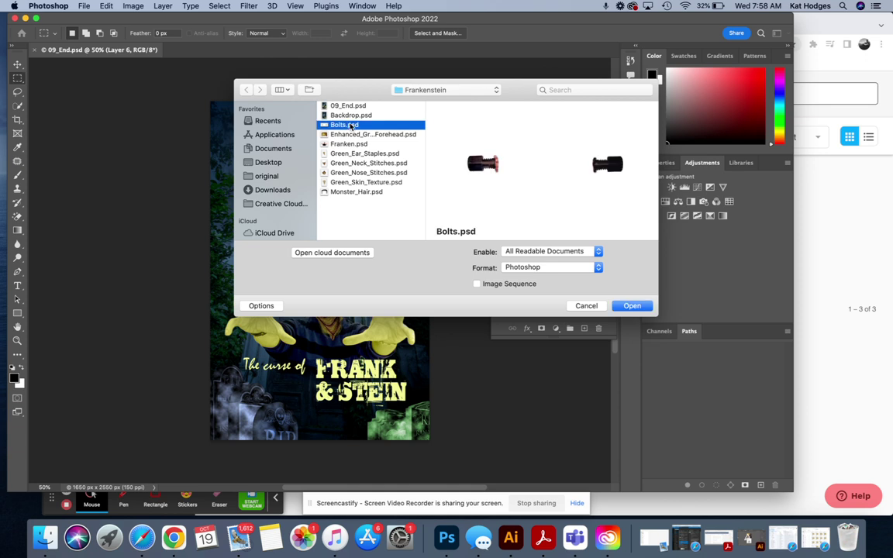
shift+click(350, 194)
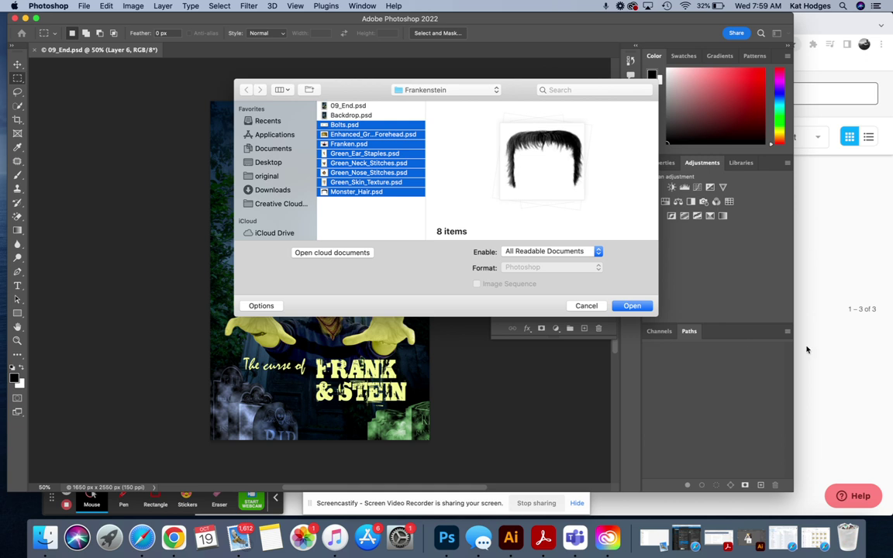
click(632, 306)
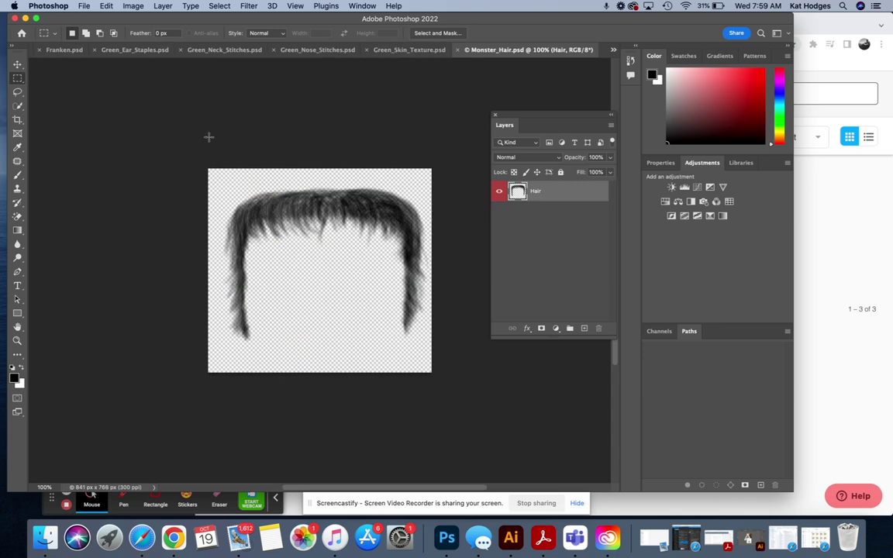
Marquee the whole Green_Ear_Staples canvas and paste it into Franken.psd as a new layer.
click(129, 51)
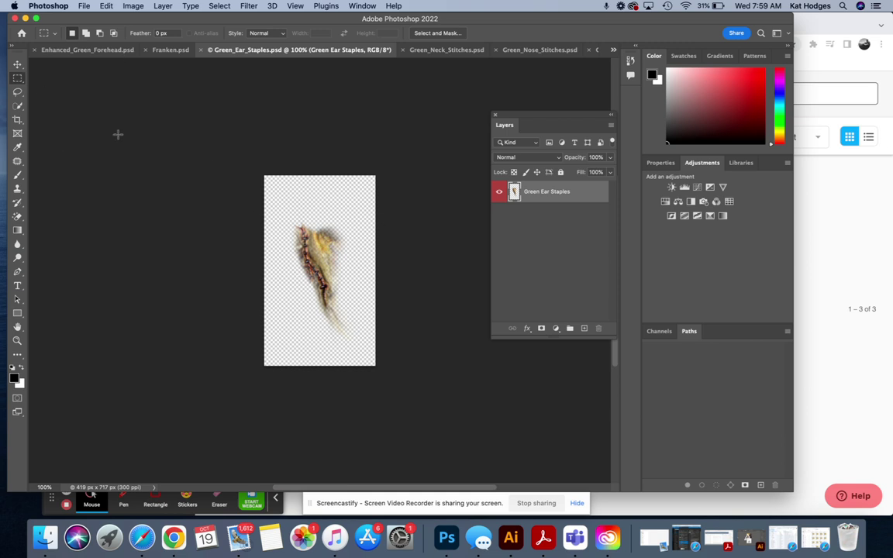
click(21, 80)
drag(263, 176, 376, 365)
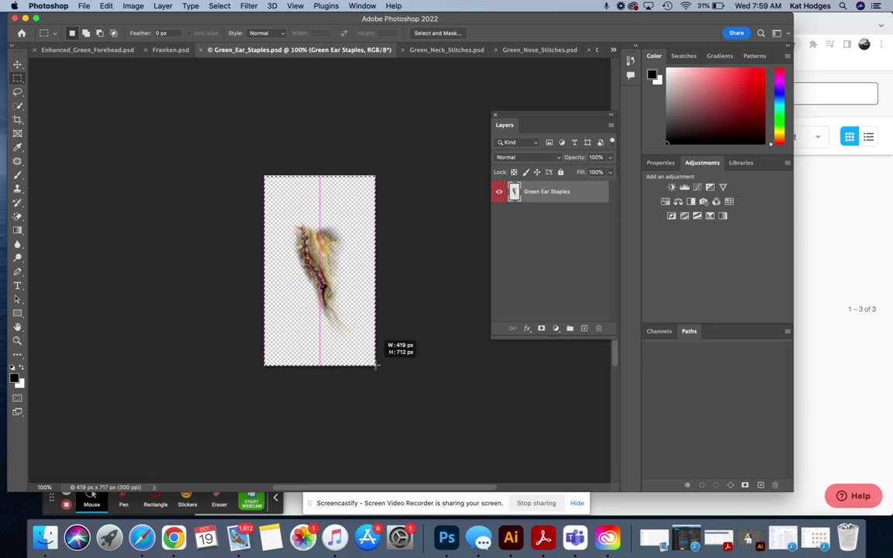
drag(376, 365, 376, 367)
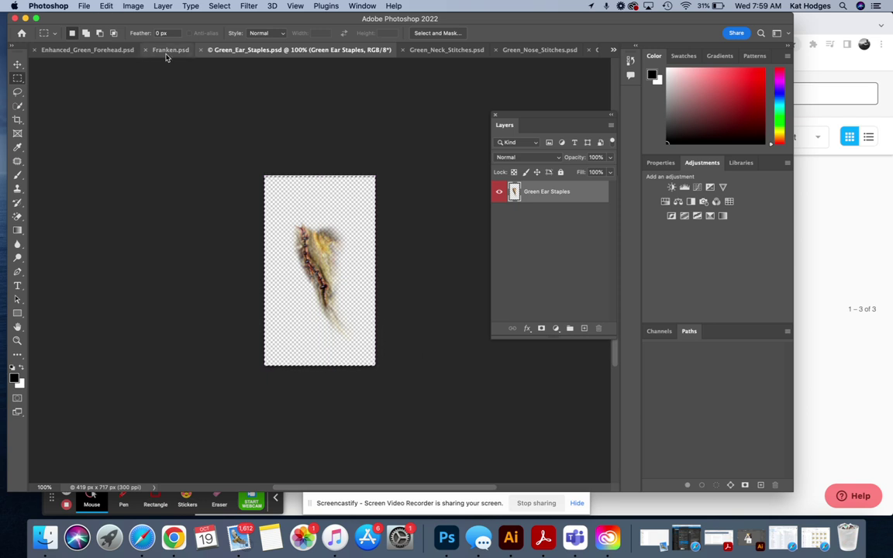
click(166, 51)
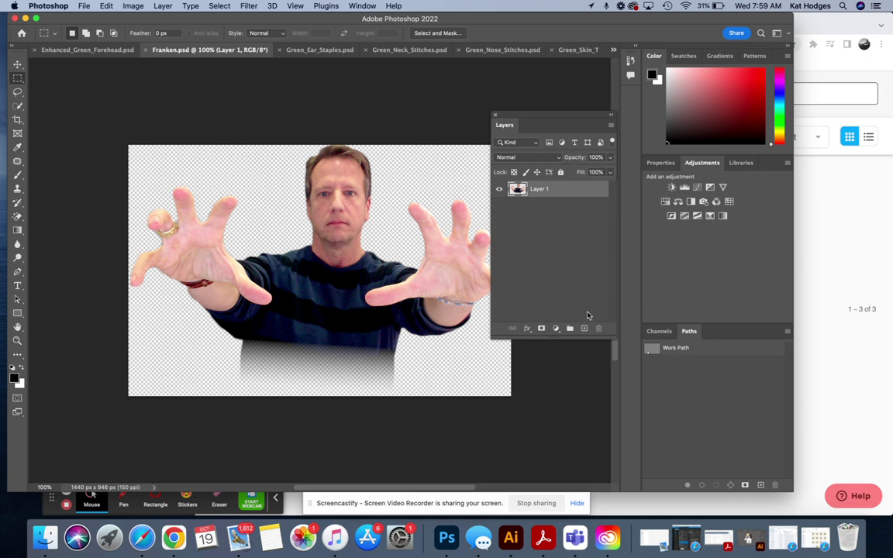
key(super+v)
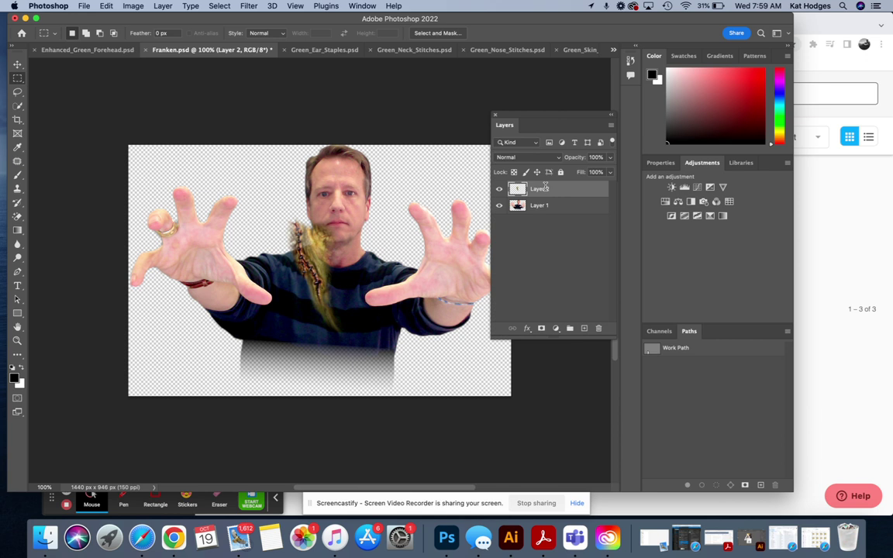
Rename the pasted layer 'Green Ear Staples', close the staples file, and show Green_Neck_Stitches.
double_click(543, 188)
drag(546, 188, 550, 188)
key(super+a)
text(Gr)
text(een Ear Sp)
text(aples)
click(288, 52)
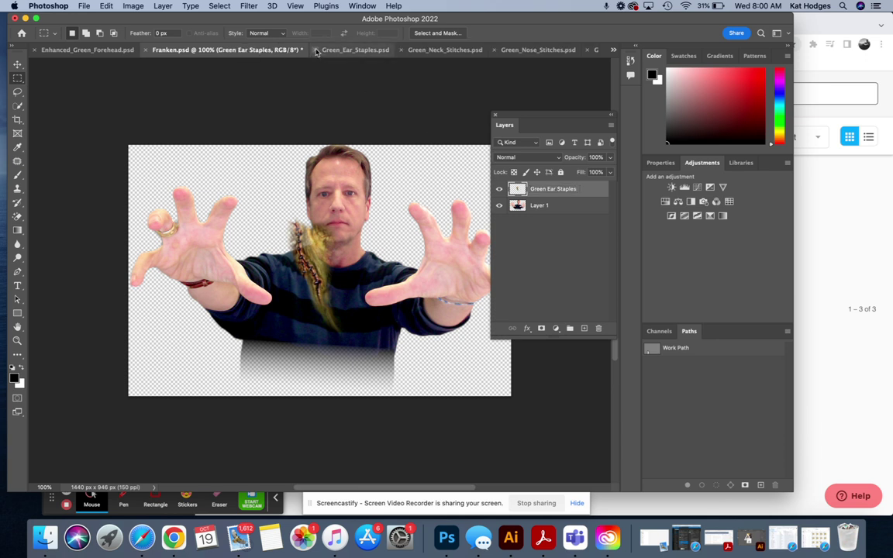
click(315, 50)
click(355, 50)
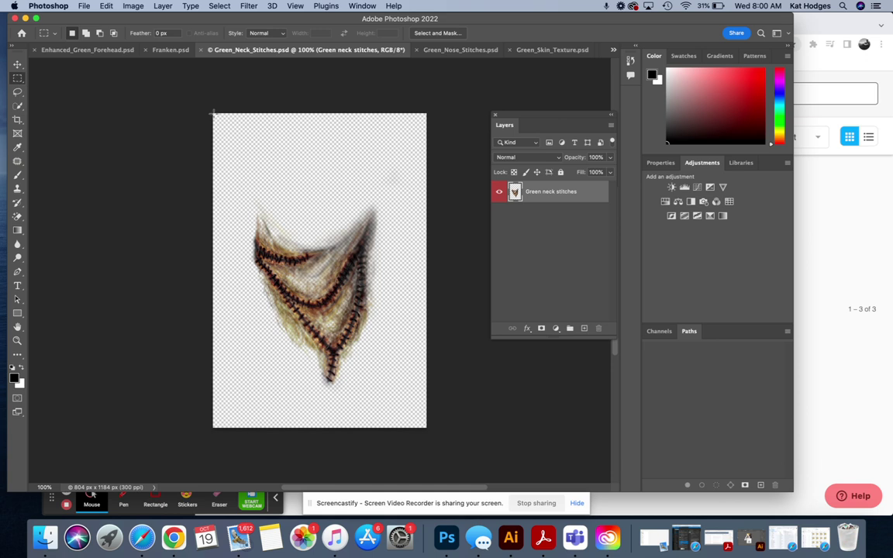
Select the whole neck-stitches canvas and paste it into Franken.psd as a new layer.
drag(213, 112, 429, 450)
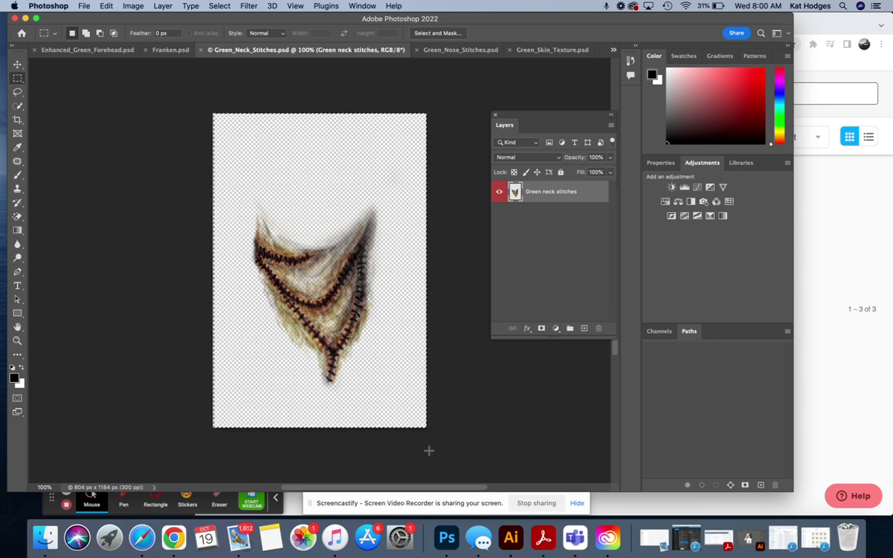
click(170, 50)
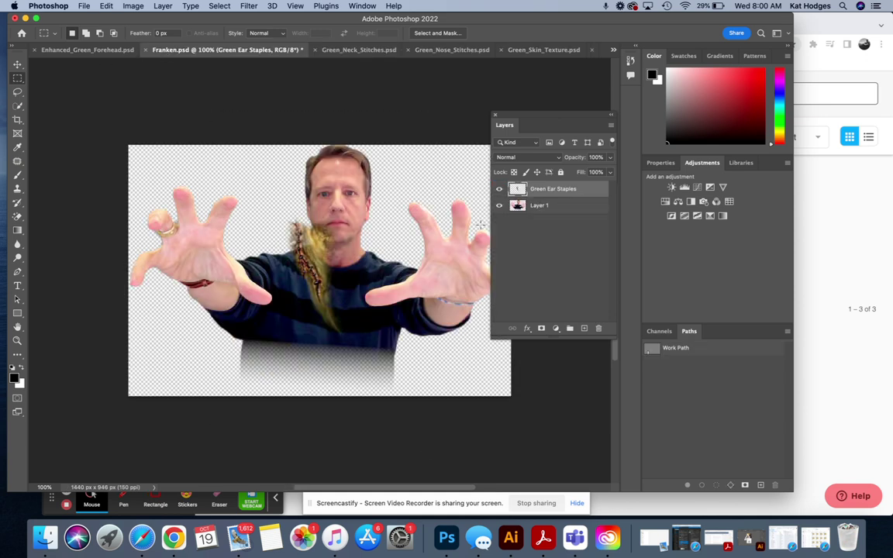
key(cmd+v)
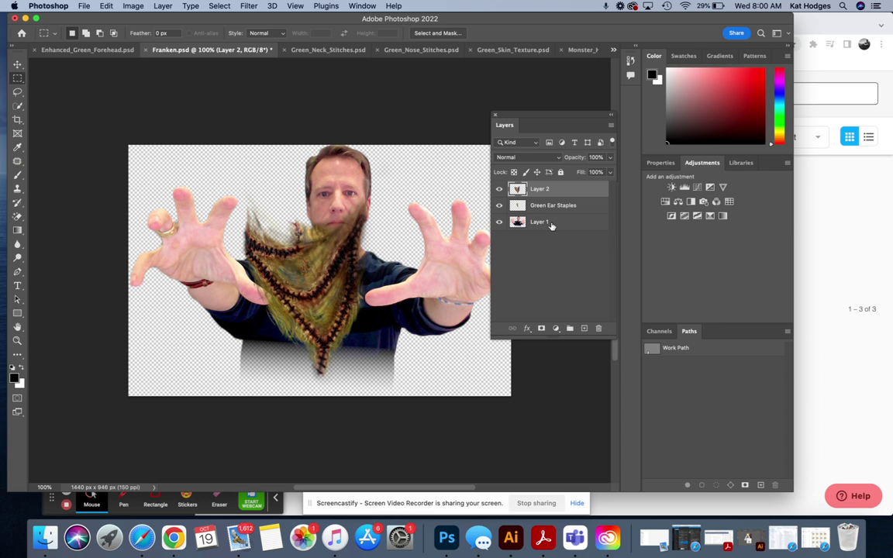
double_click(554, 190)
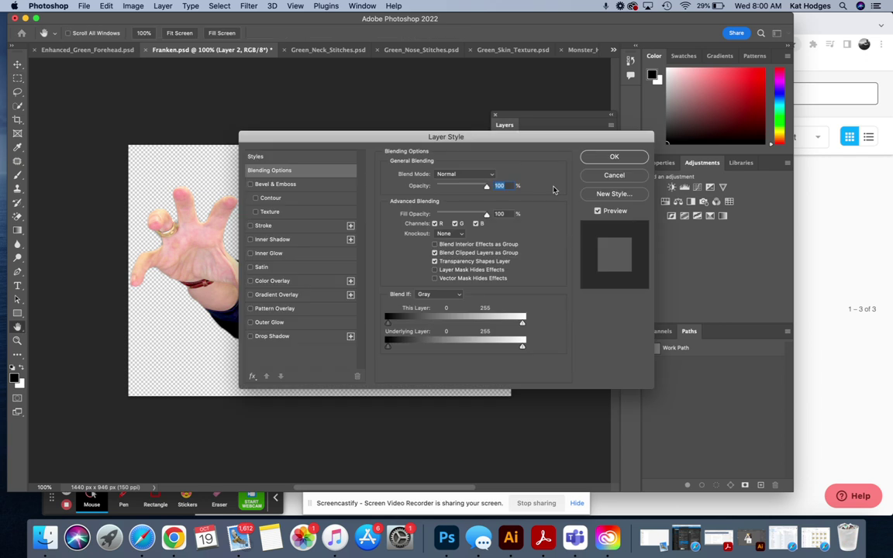
key(Escape)
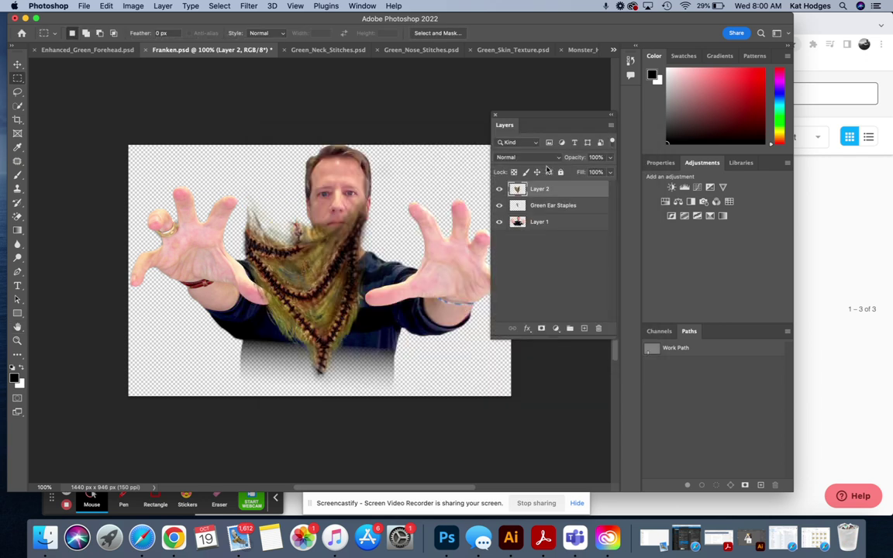
Name the new layer 'Green Neck Stitches' and close the Green_Neck_Stitches file.
double_click(540, 189)
text(Green Neck Stitches)
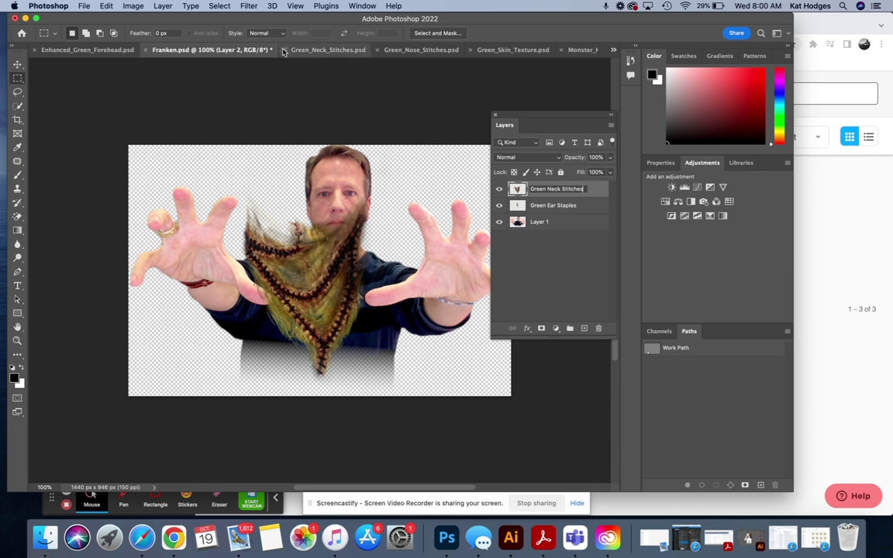
key(Return)
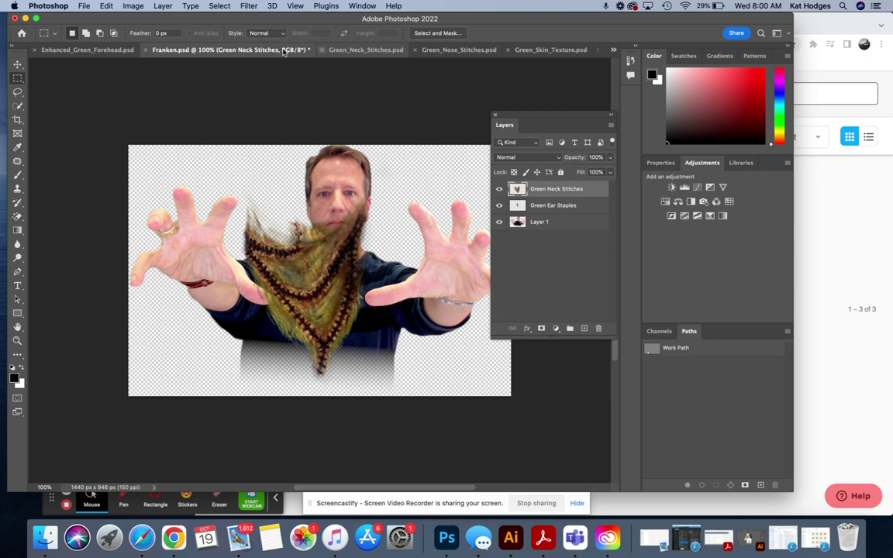
click(365, 49)
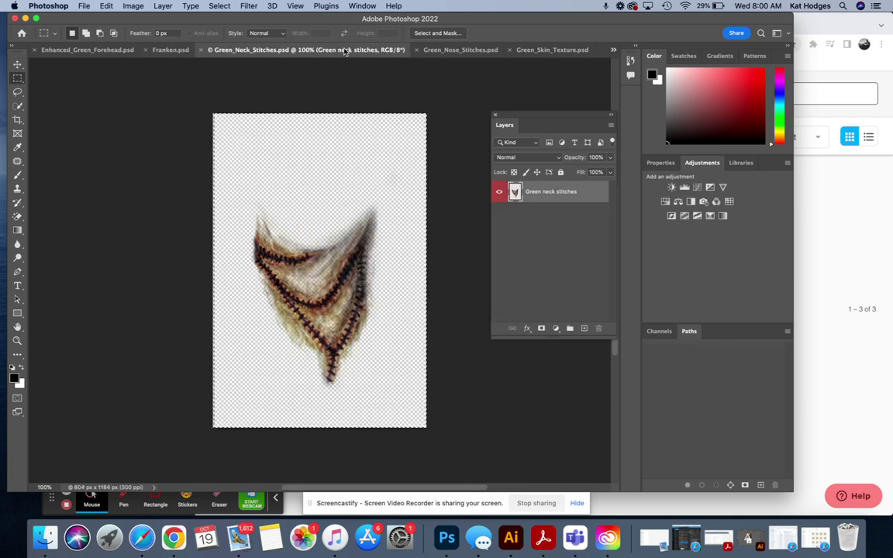
drag(203, 49, 278, 59)
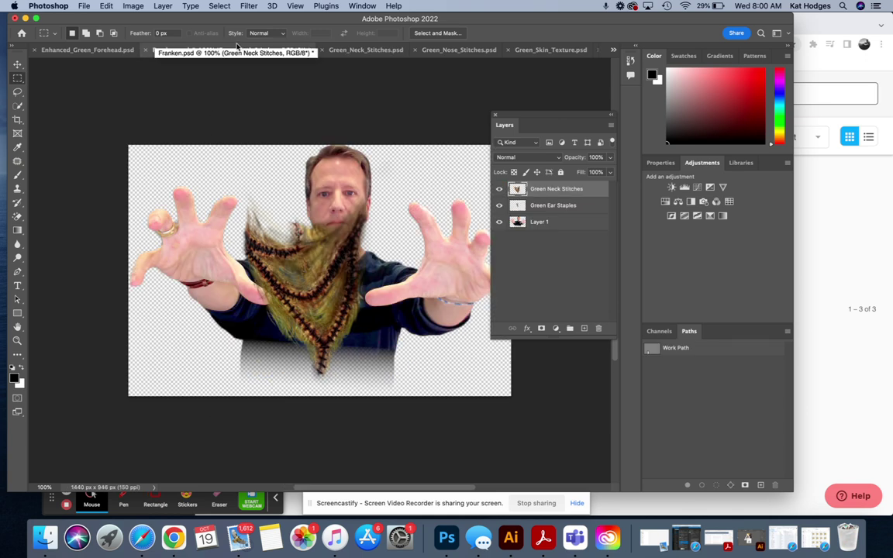
click(338, 51)
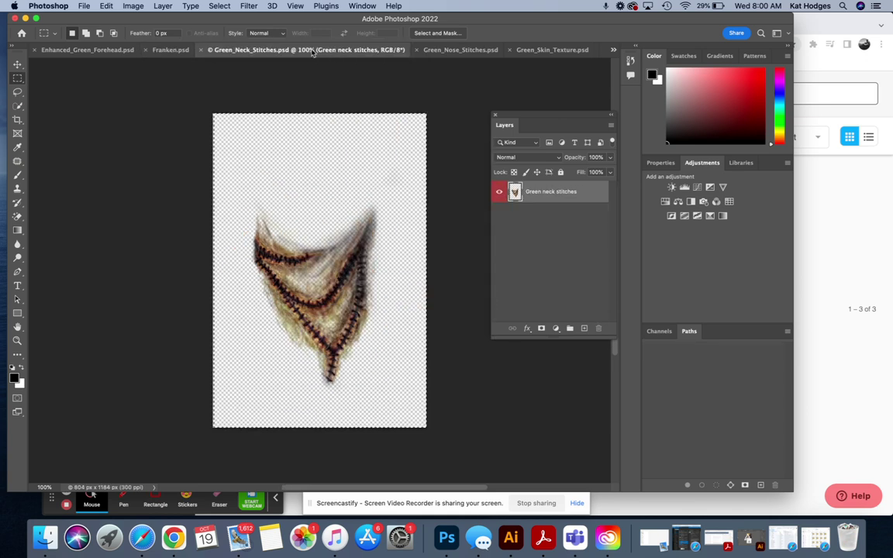
click(208, 50)
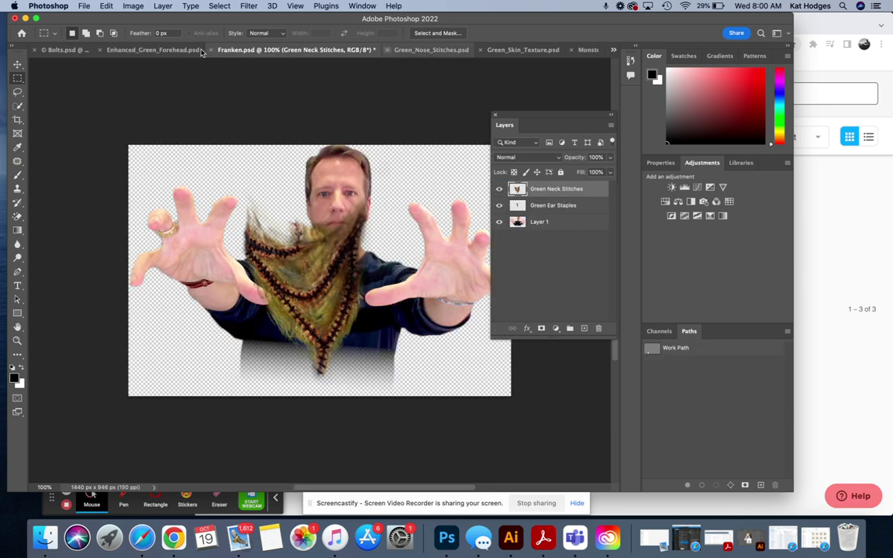
Paste the full Green_Nose_Stitches canvas into Franken.psd as a layer named 'Green Nose Stitches'.
click(403, 50)
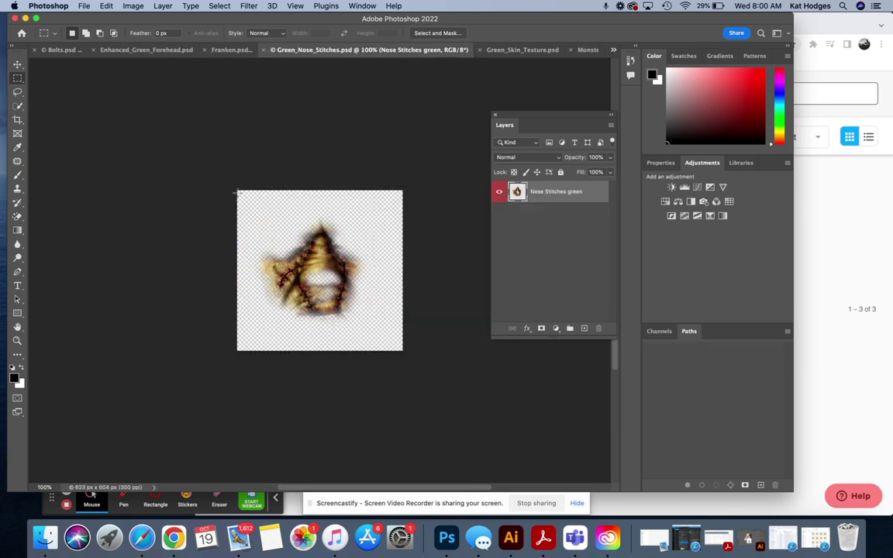
drag(237, 191, 415, 370)
click(230, 50)
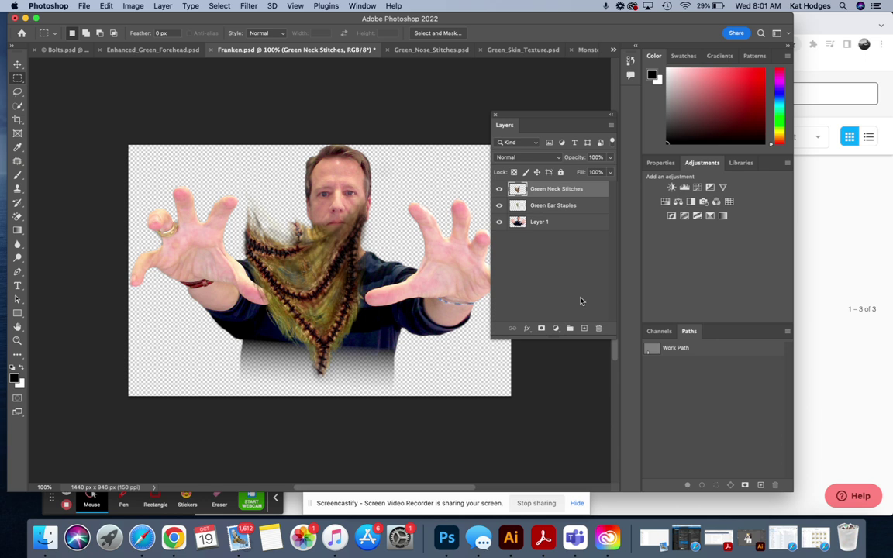
key(cmd+v)
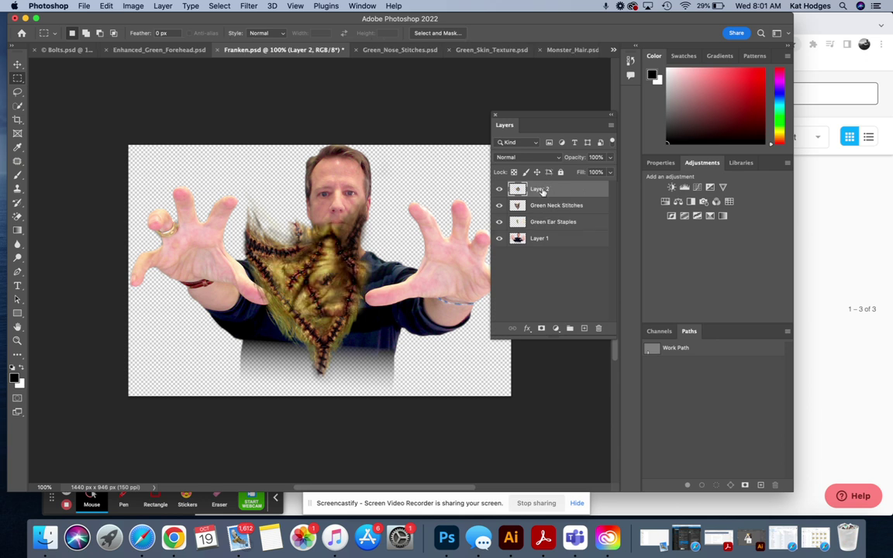
text(Green Nose St)
text(iches)
key(BackSpace)
key(BackSpace)
key(BackSpace)
key(BackSpace)
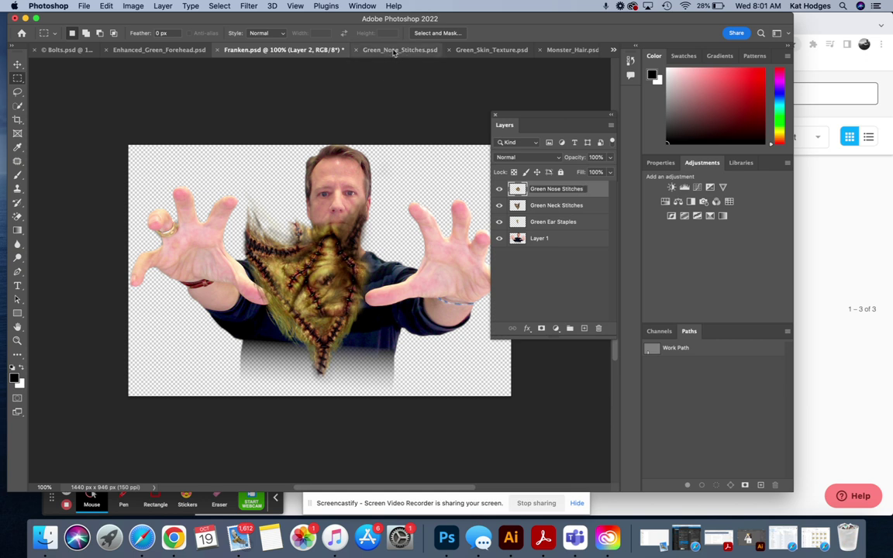
click(353, 50)
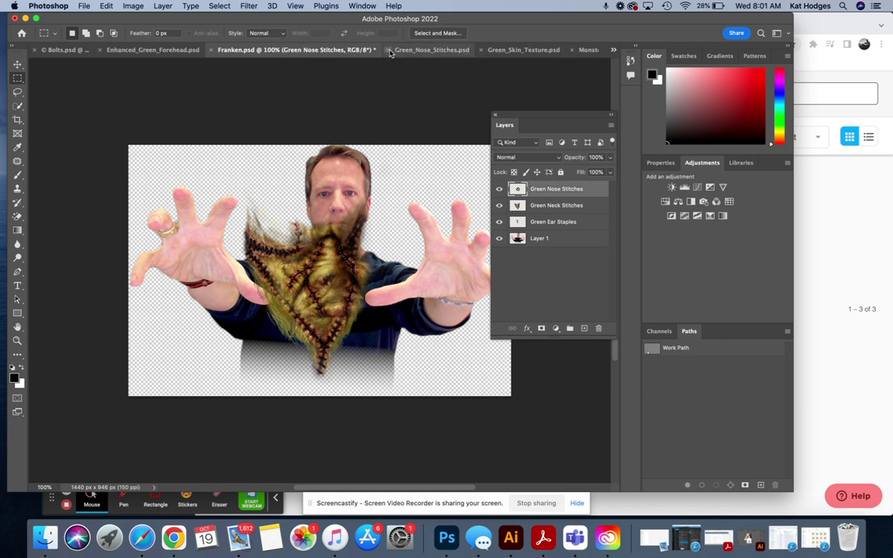
Copy the whole Green_Skin_Texture canvas into Franken.psd as a layer named 'Green Skin Texture'.
scroll(372, 49, left, 2)
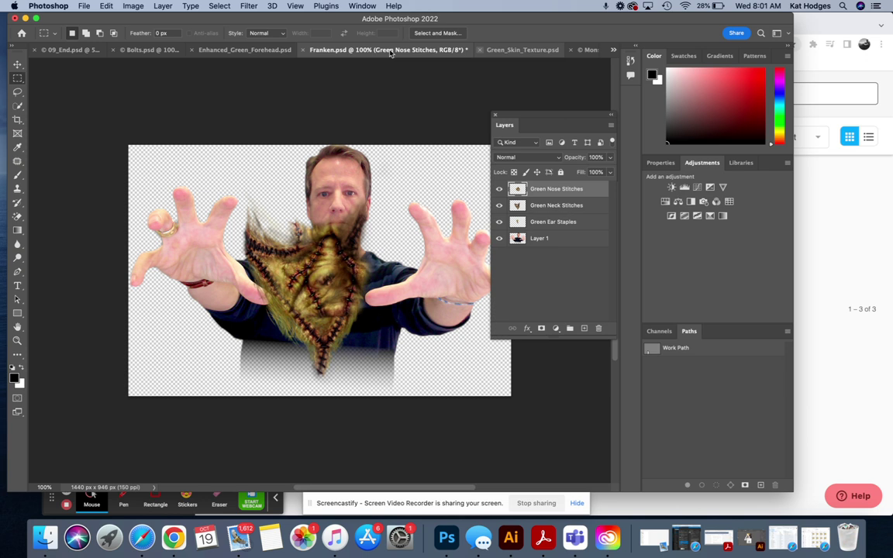
click(520, 51)
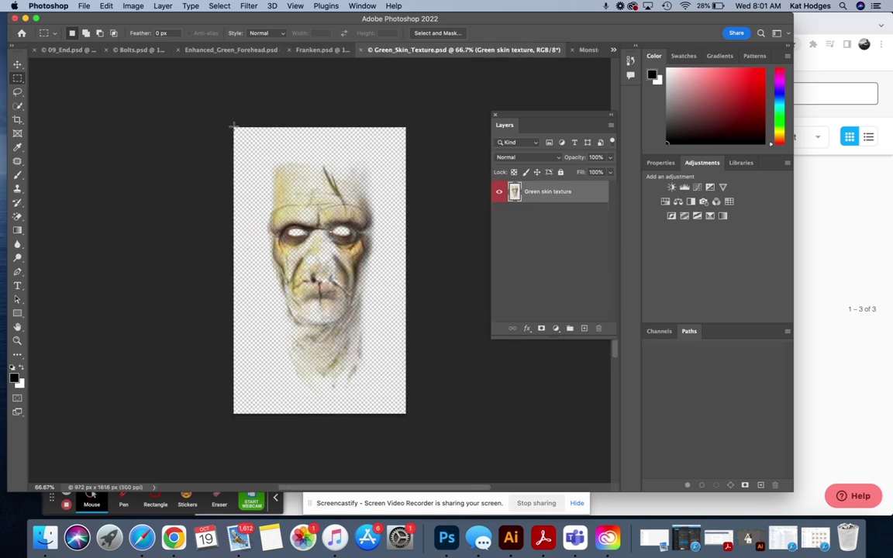
drag(233, 124, 407, 430)
key(super+c)
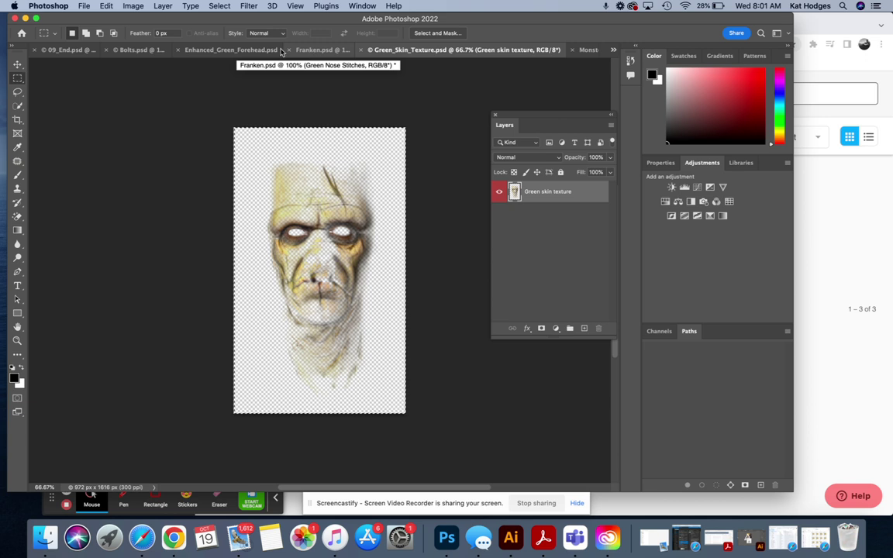
click(318, 50)
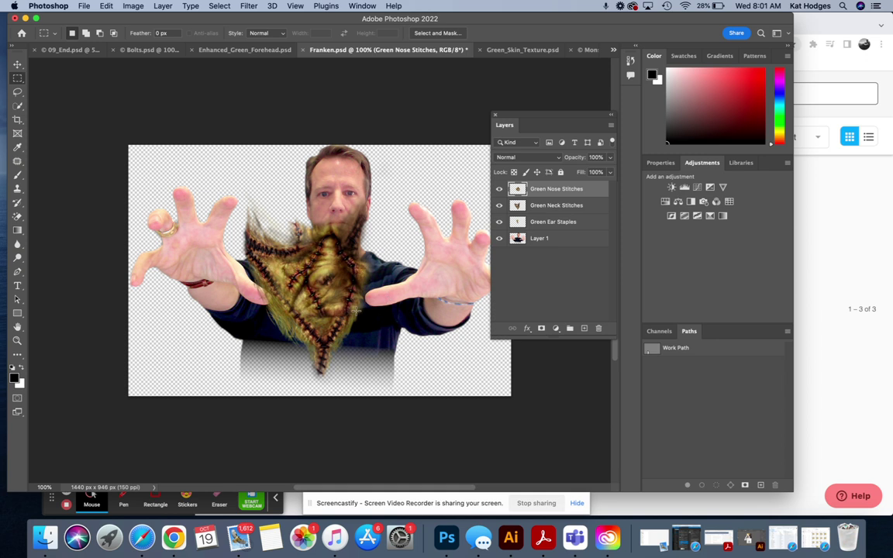
key(super+v)
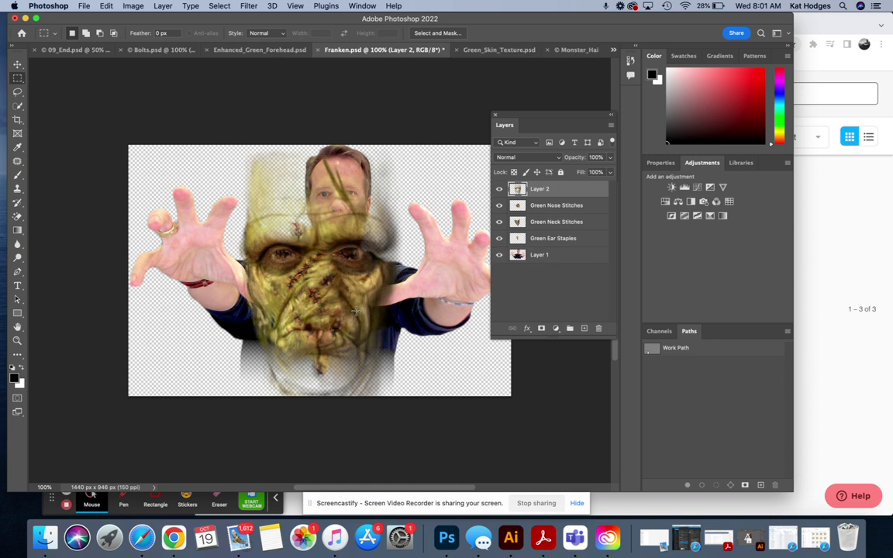
double_click(546, 191)
text(Green Skin Texture)
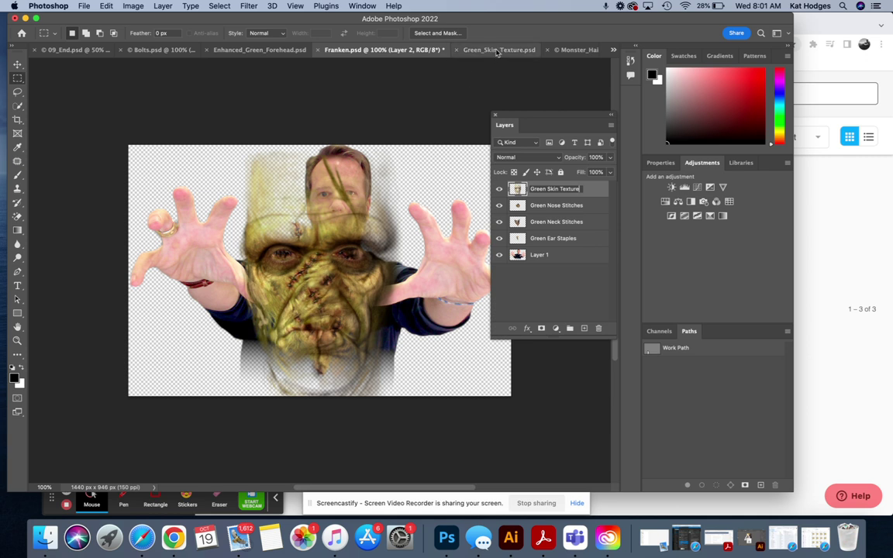
key(Return)
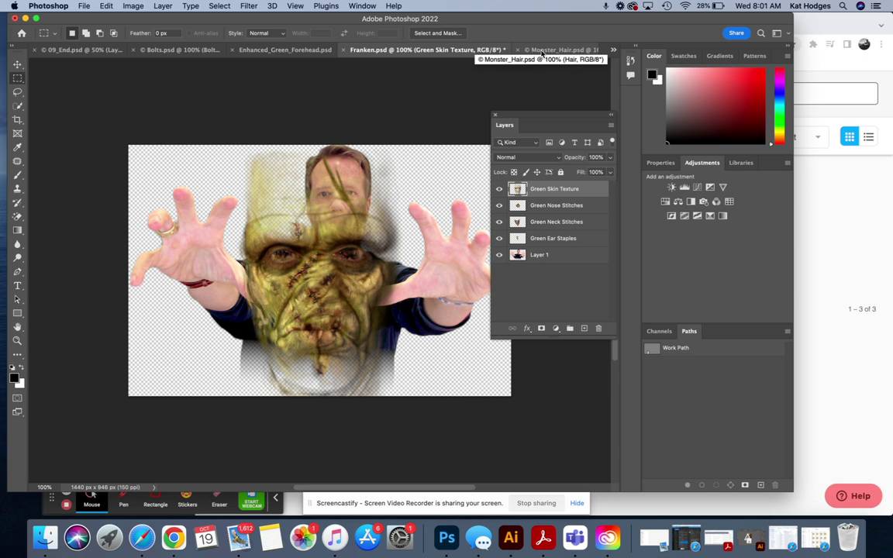
Paste the Monster_Hair image into Franken.psd as layer 'Monster Hair', then close Monster_Hair.psd.
click(550, 50)
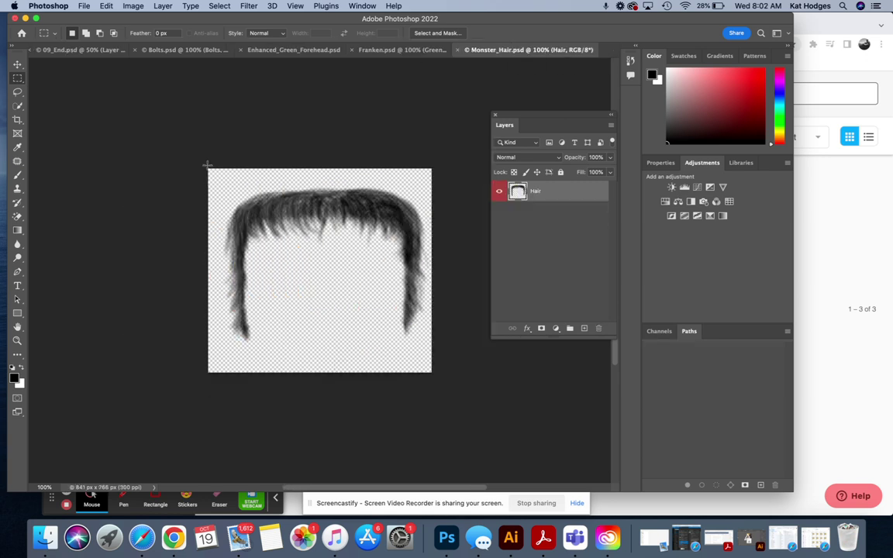
drag(207, 166, 438, 422)
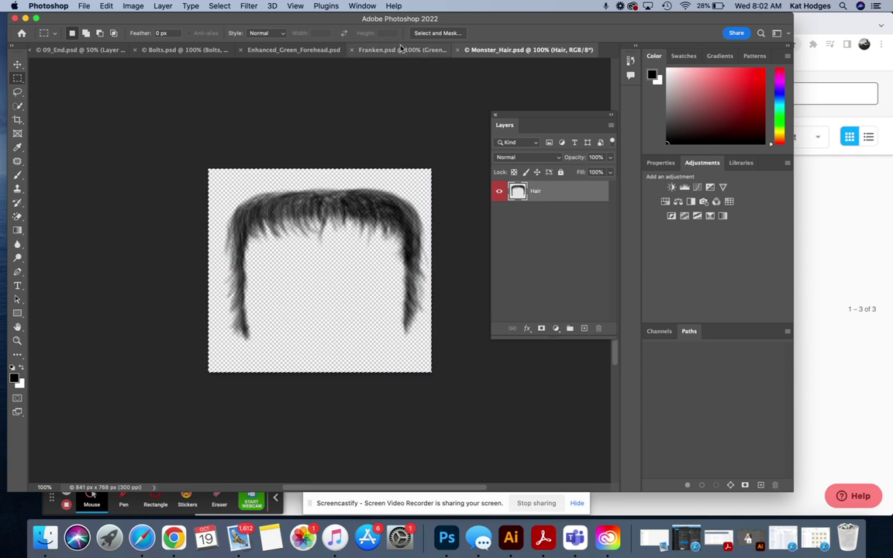
click(372, 48)
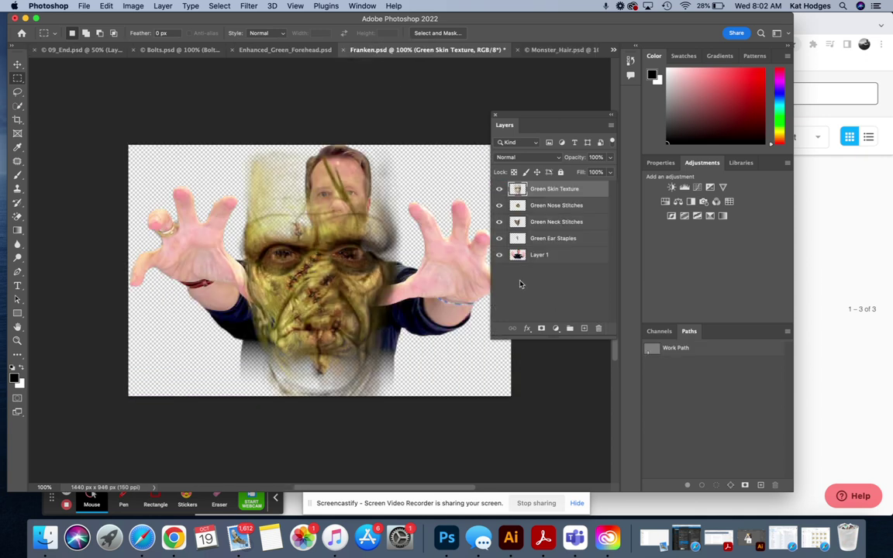
key(super+v)
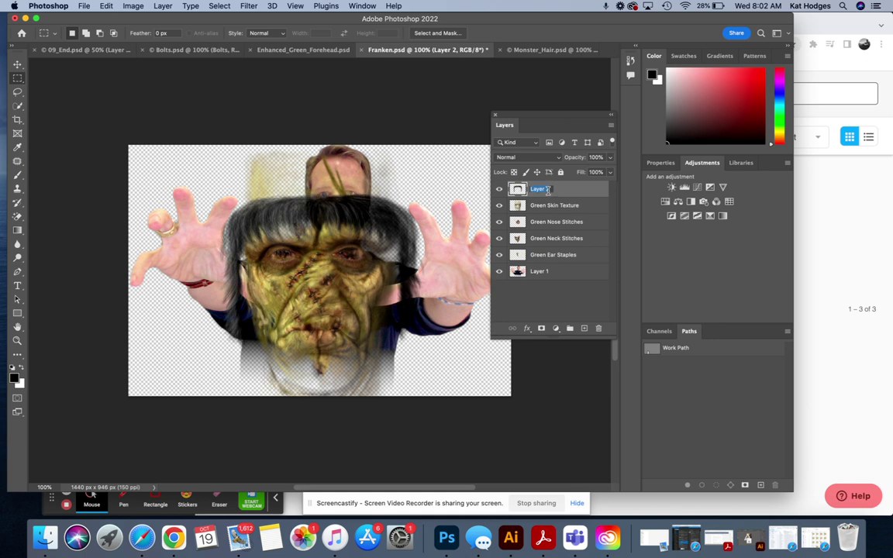
text(Monster Hair)
click(488, 35)
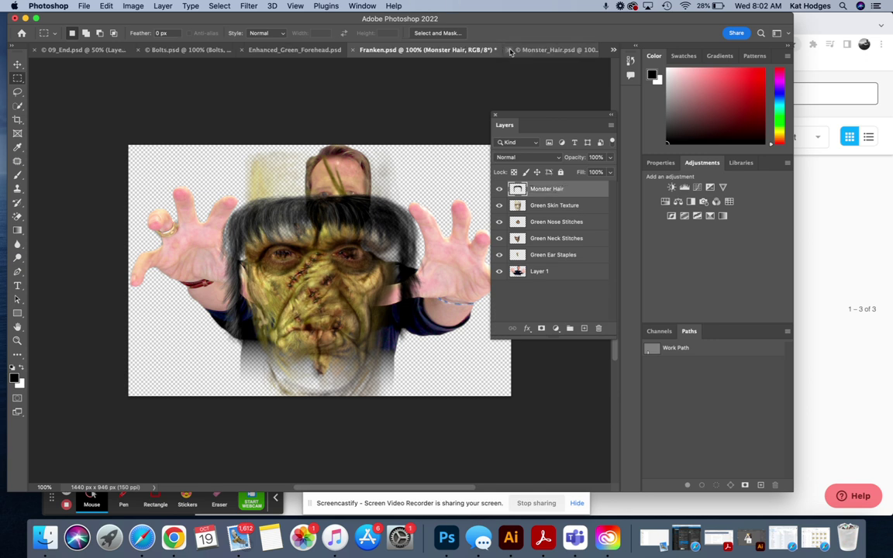
click(510, 50)
Paste the forehead into Franken.psd as 'Enhanced Green Forehead', close its file, and show Bolts.psd.
click(287, 51)
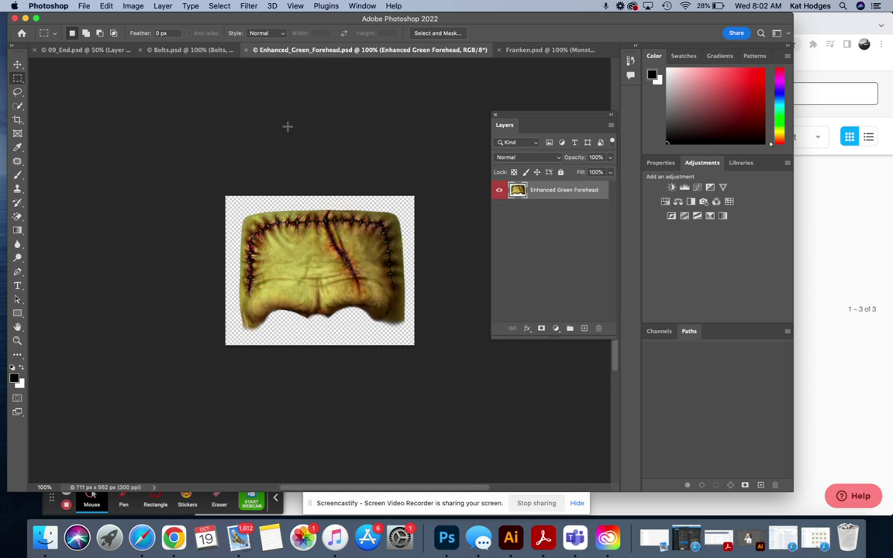
drag(223, 196, 415, 361)
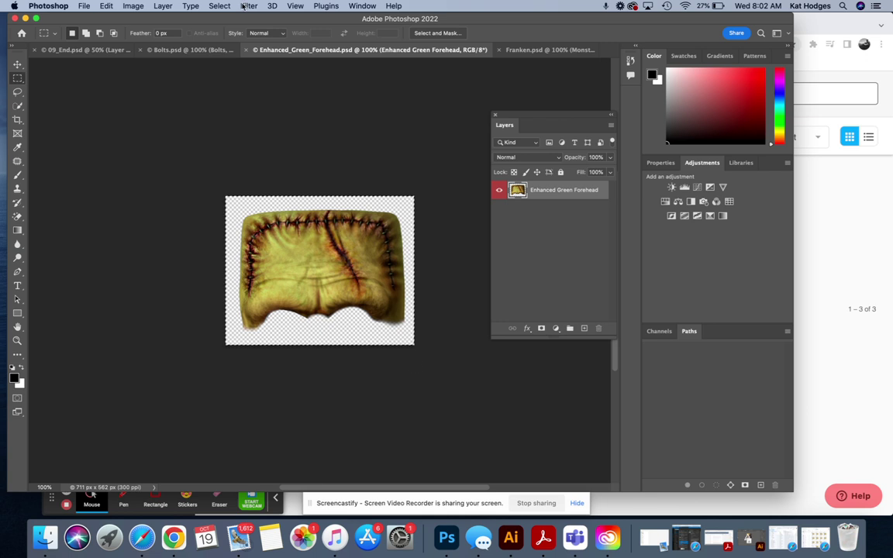
click(535, 50)
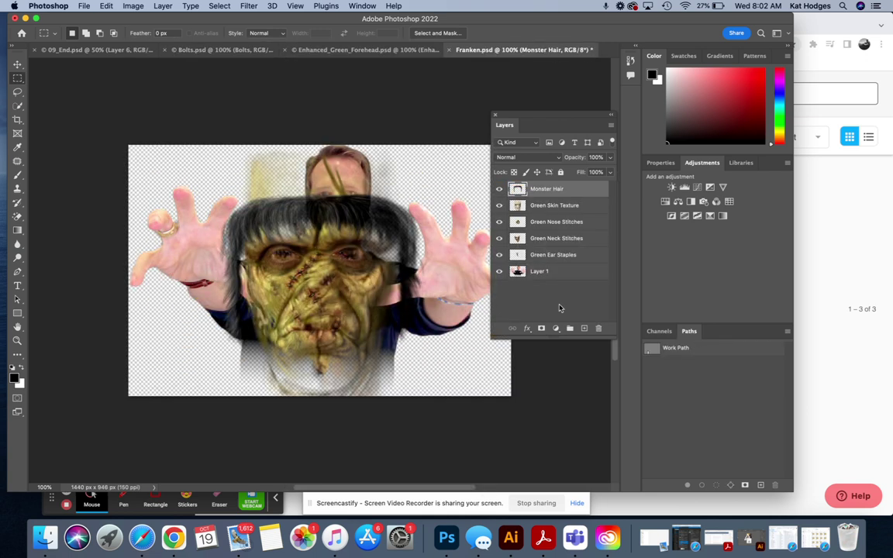
key(super+v)
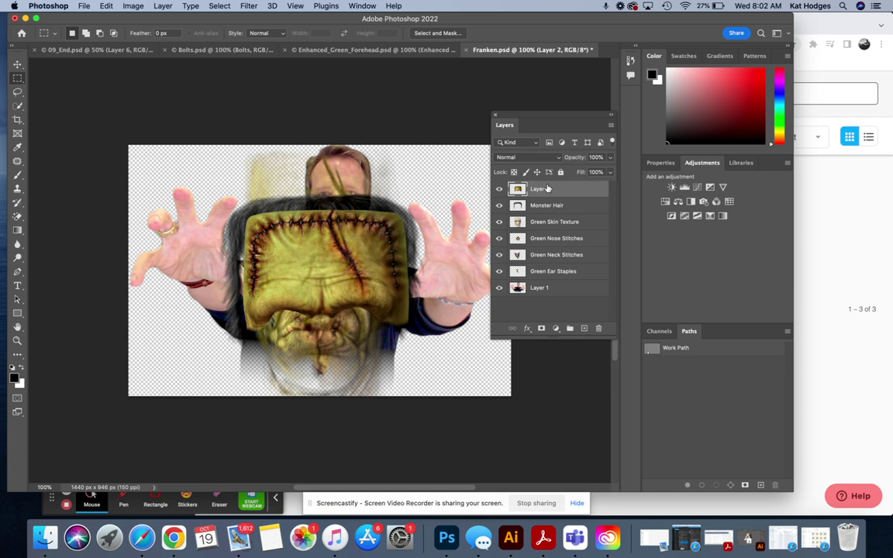
text(Enhanced Green)
click(287, 50)
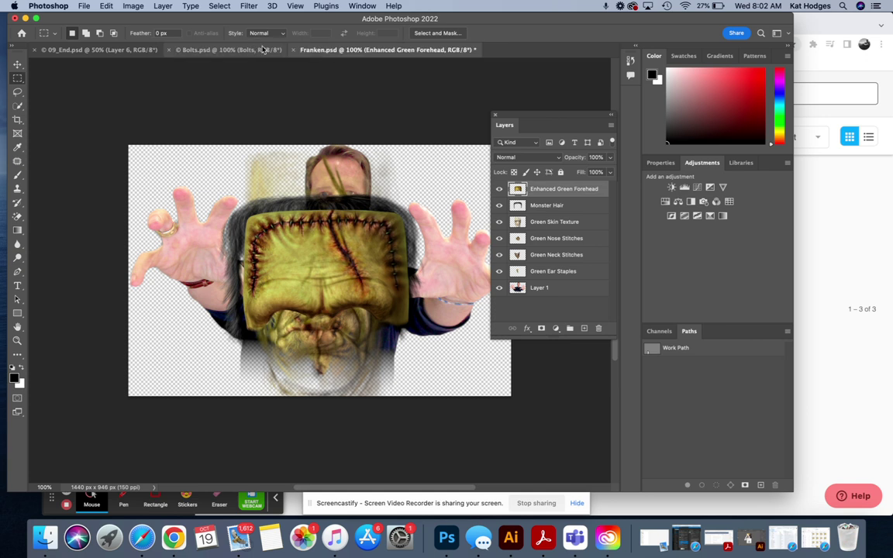
click(250, 52)
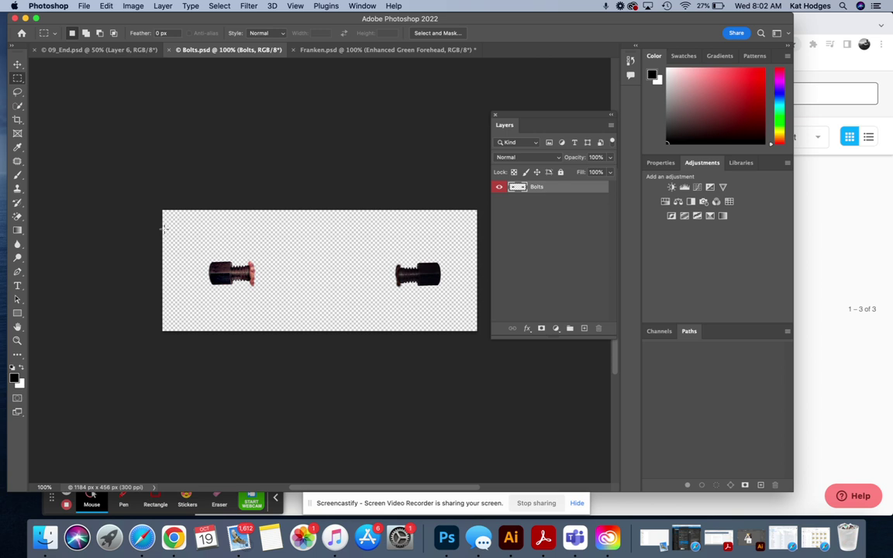
Copy the whole Bolts canvas into Franken.psd as a new top layer named 'Bolts'.
drag(162, 208, 477, 354)
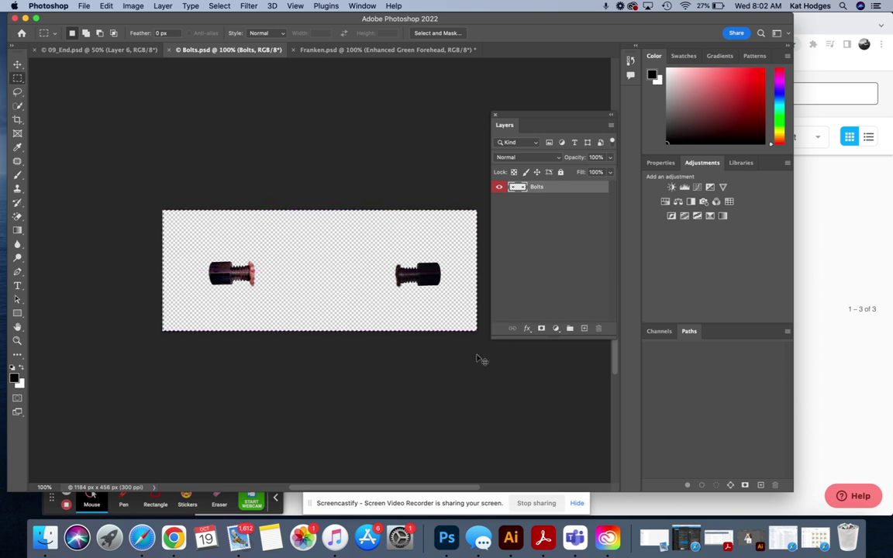
click(331, 52)
key(super+v)
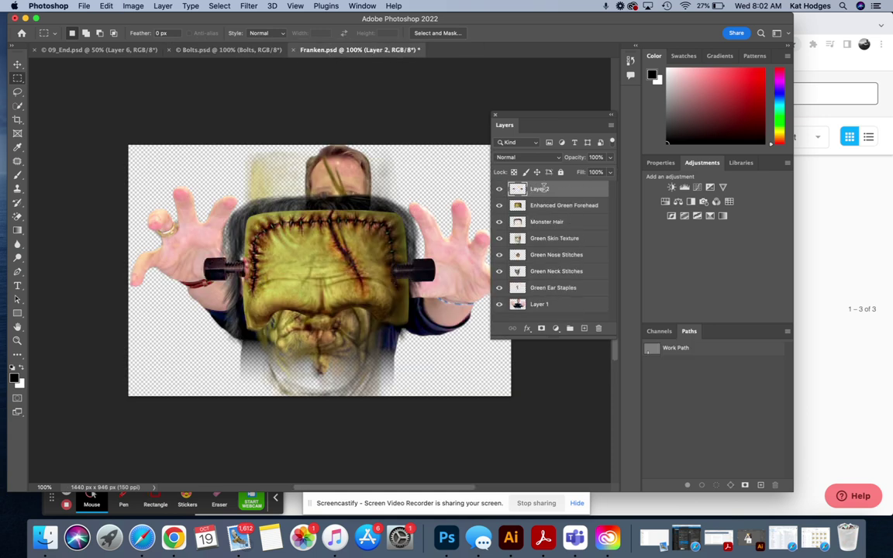
text(Bolts)
key(Return)
click(500, 190)
click(499, 190)
click(499, 190)
click(499, 205)
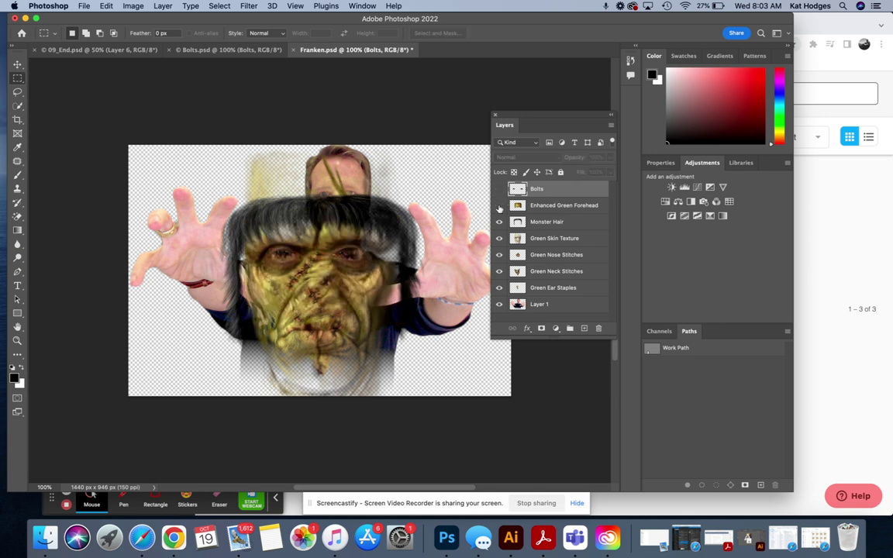
click(499, 221)
click(499, 239)
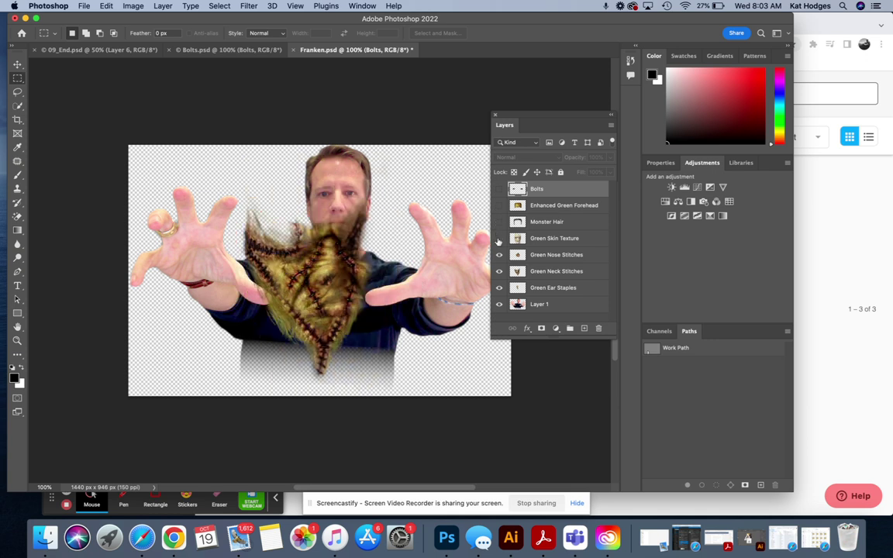
click(500, 255)
click(500, 190)
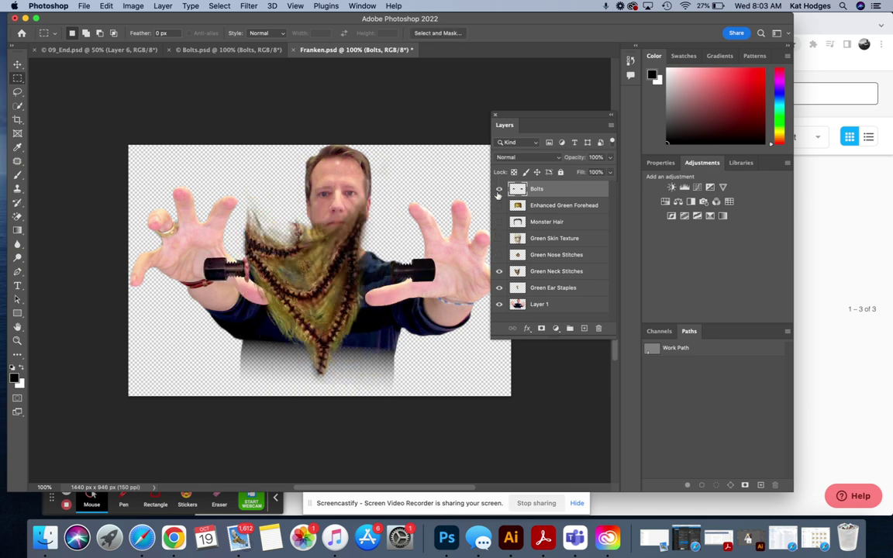
click(499, 189)
click(500, 205)
click(500, 189)
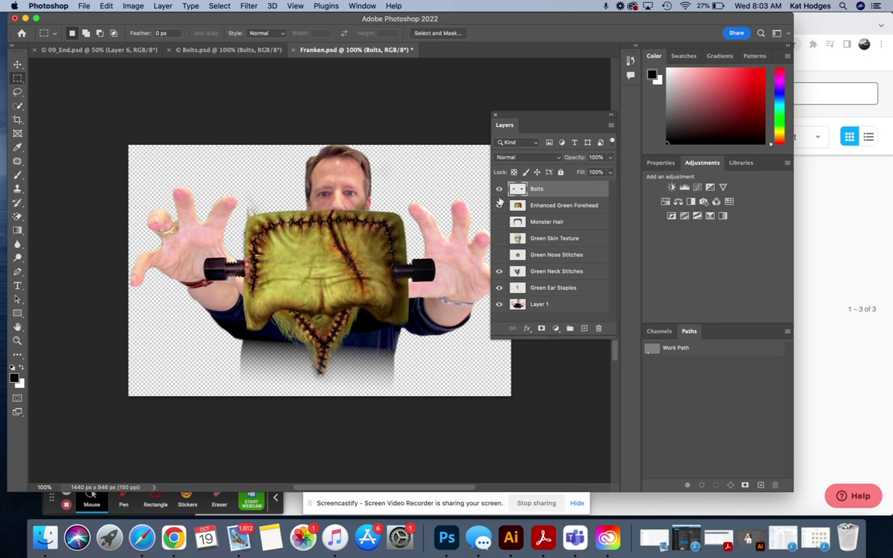
click(499, 222)
click(499, 238)
click(499, 256)
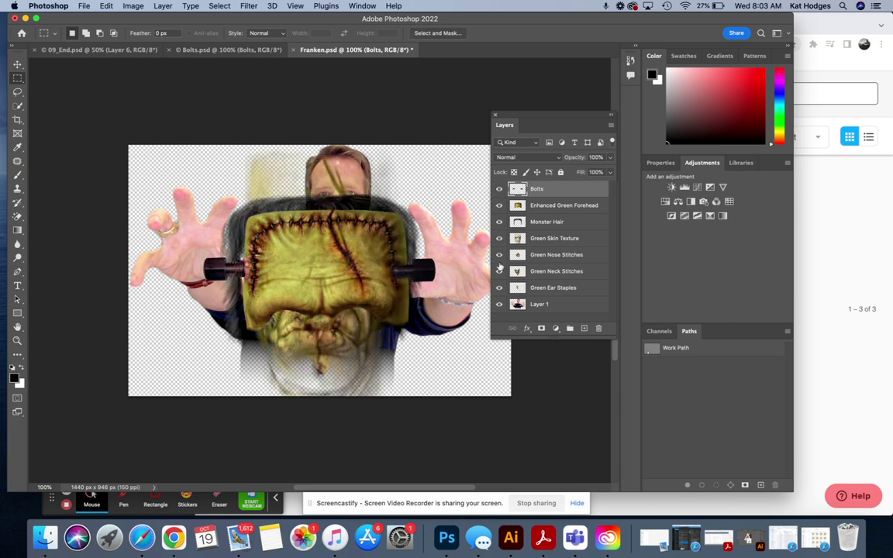
drag(499, 270, 499, 189)
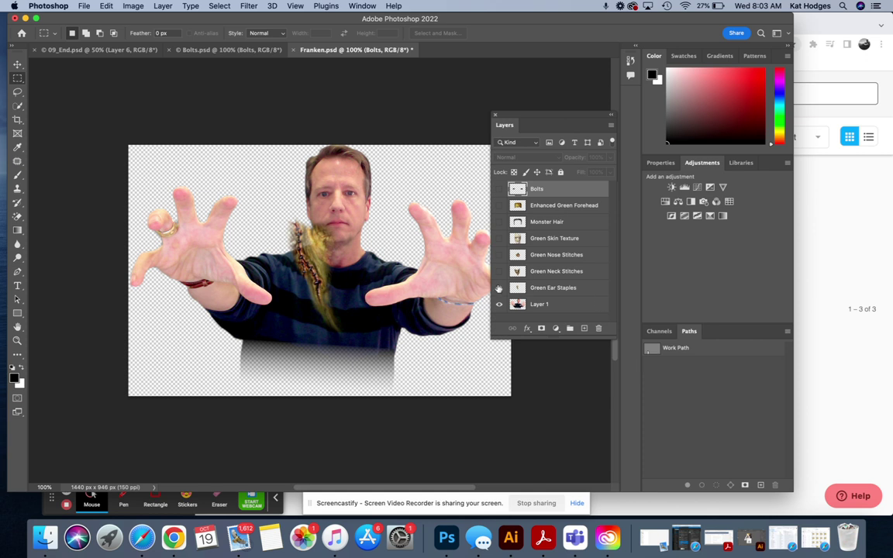
click(498, 289)
click(499, 189)
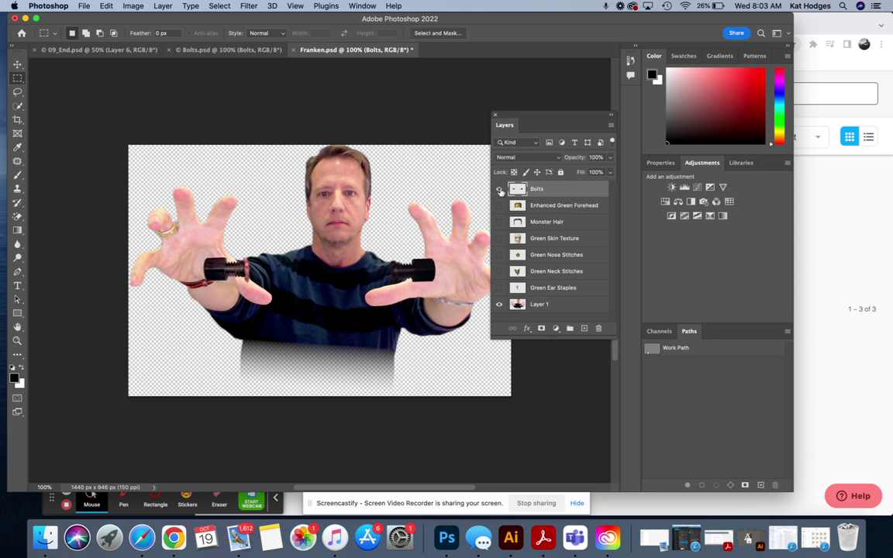
click(500, 189)
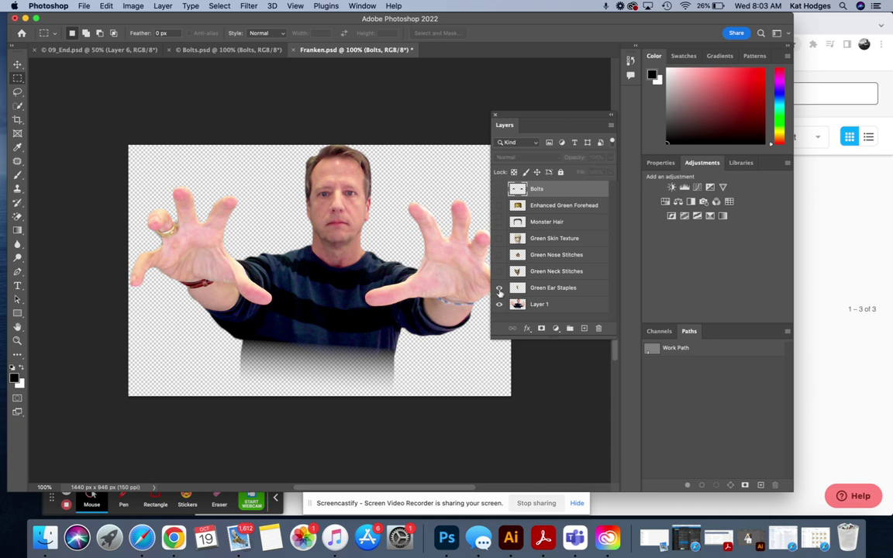
drag(499, 288, 499, 189)
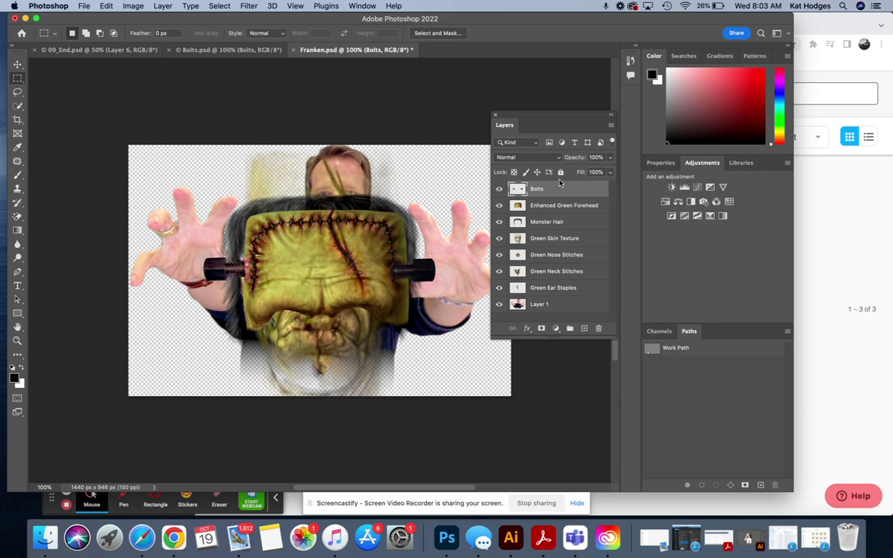